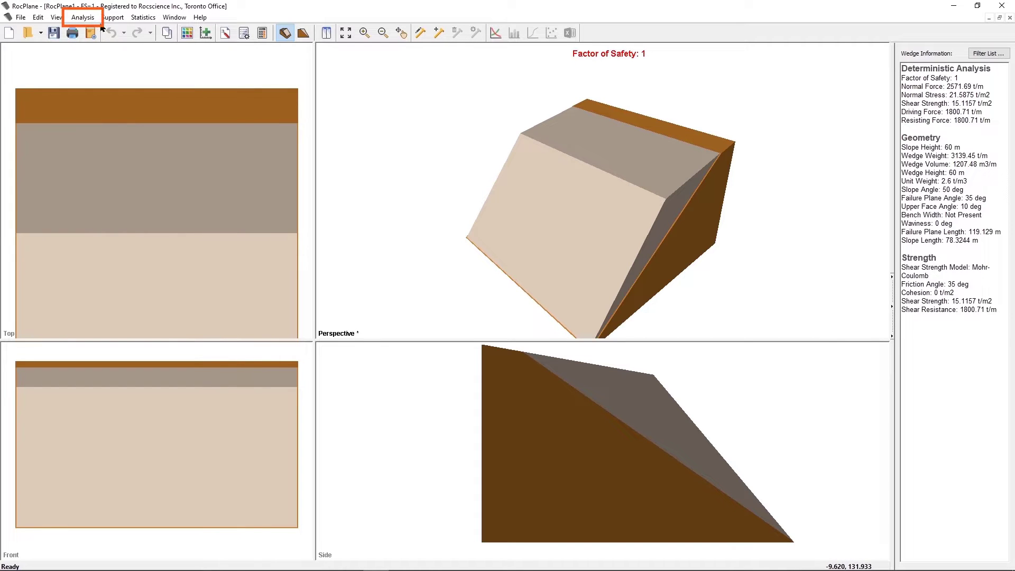
- Set the failure plane angle to 37° and apply it, dropping the factor of safety to 0.929207
{"action": "left_click", "coordinate": [83, 17]}
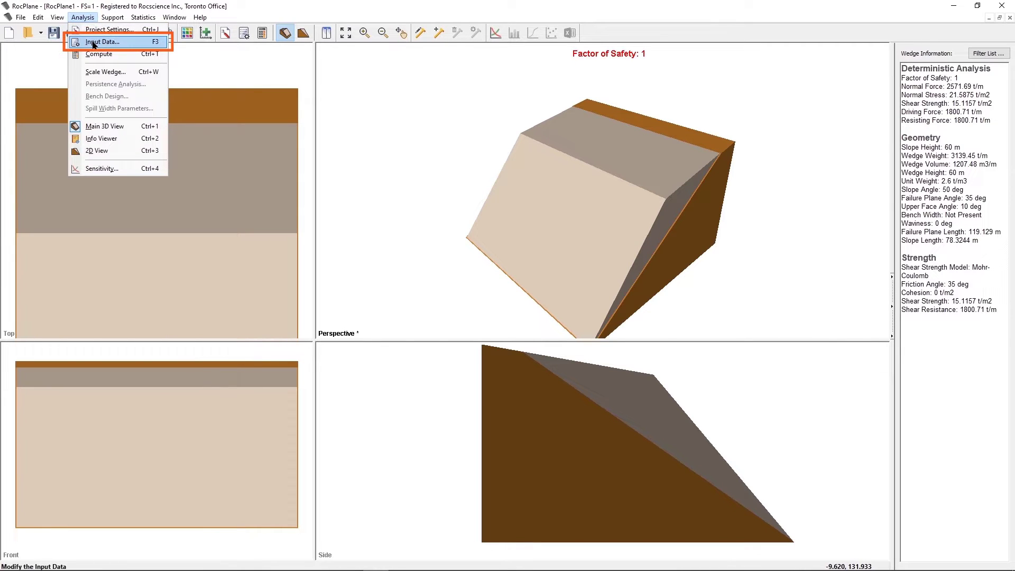
{"action": "left_click", "coordinate": [93, 43]}
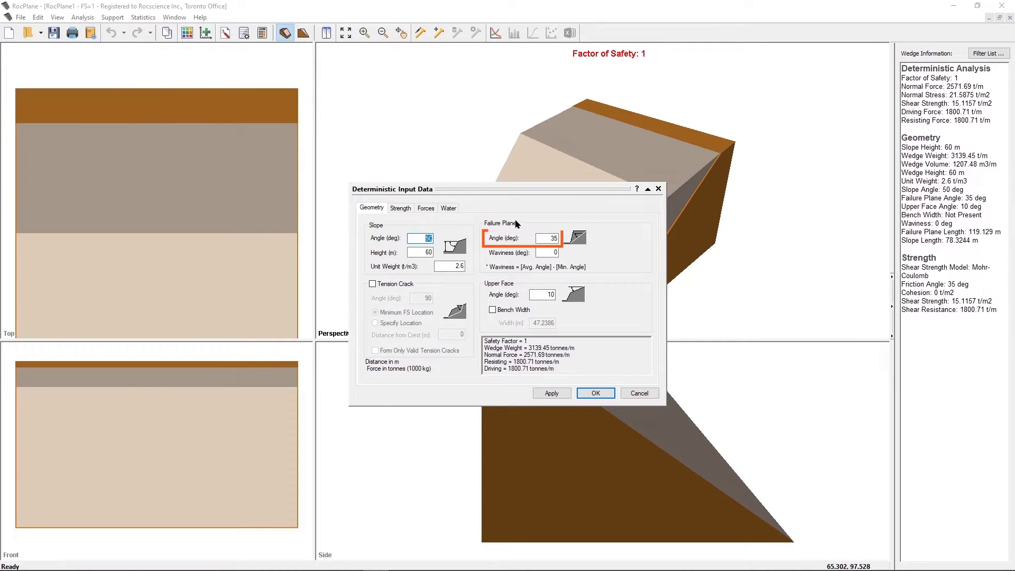
{"action": "double_click", "coordinate": [552, 238]}
{"action": "type", "text": "37"}
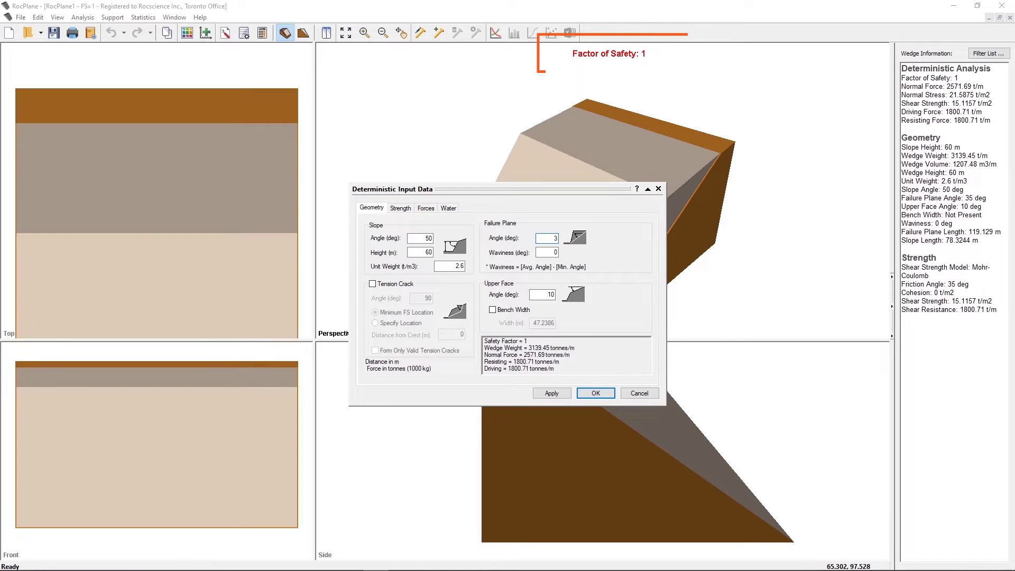
{"action": "left_click", "coordinate": [551, 394]}
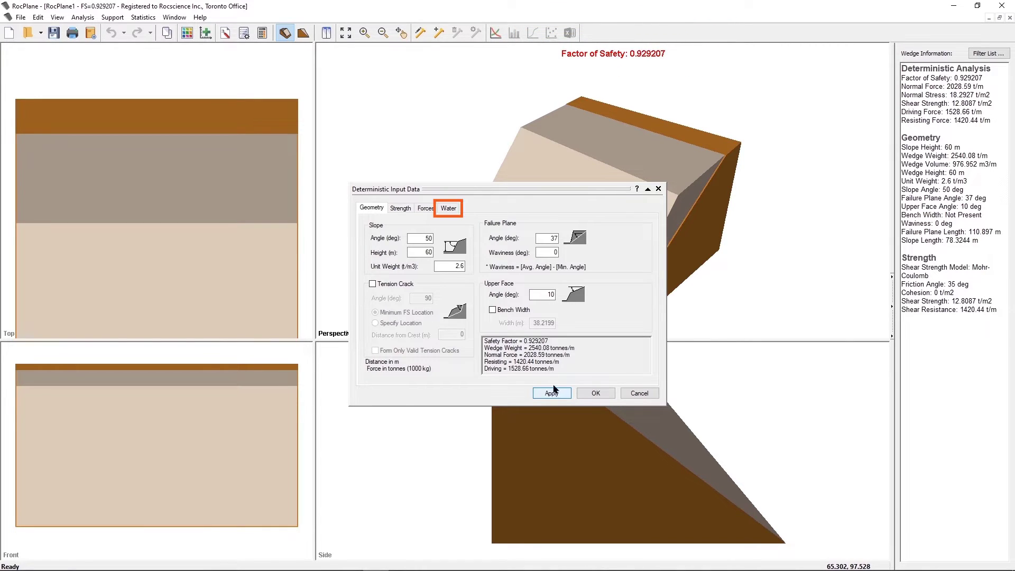
{"action": "left_click", "coordinate": [450, 209]}
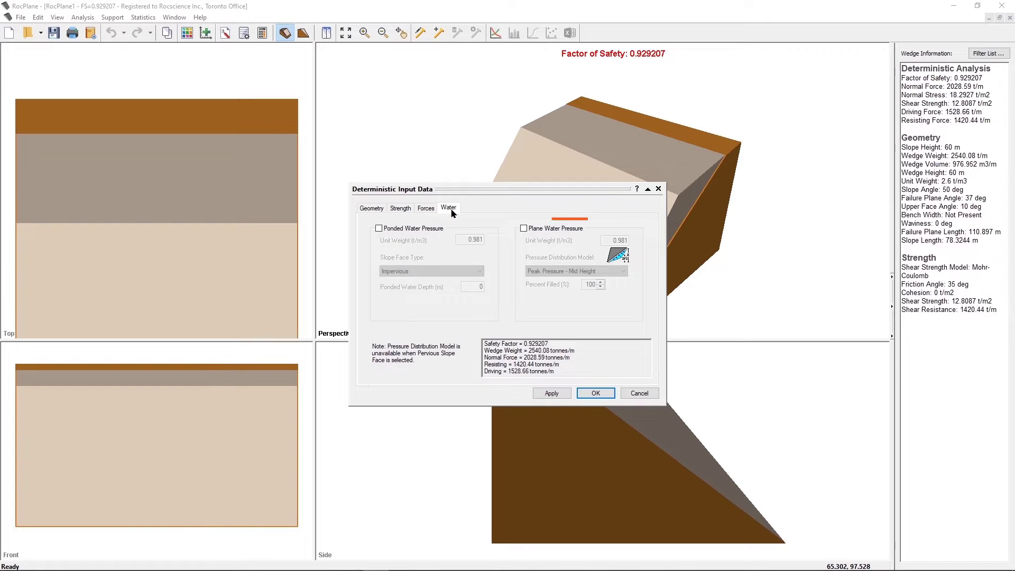
- Enable plane water pressure with Peak Pressure - Mid Height distribution at 75% filled
{"action": "left_click", "coordinate": [523, 229]}
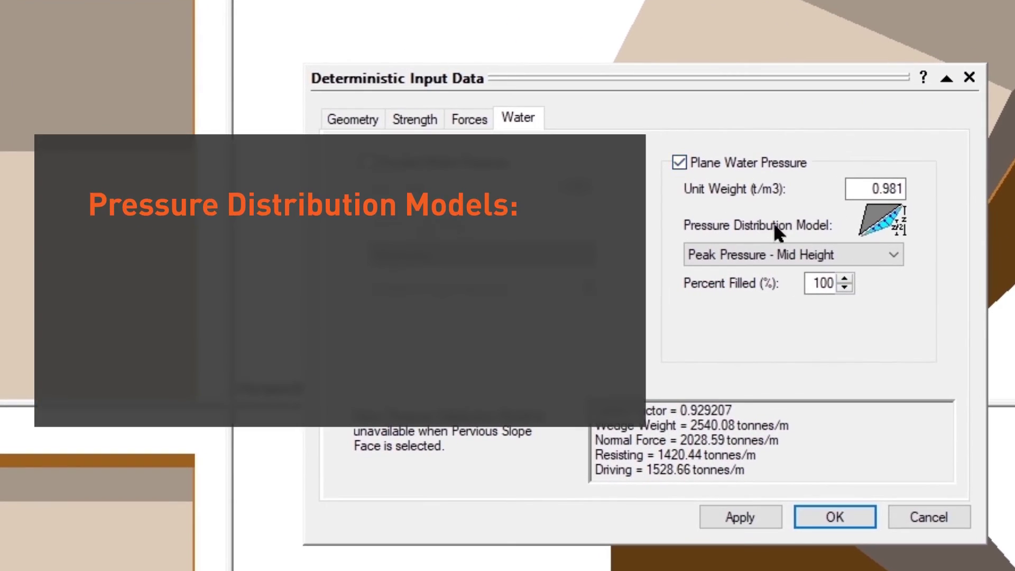
{"action": "left_click", "coordinate": [877, 250]}
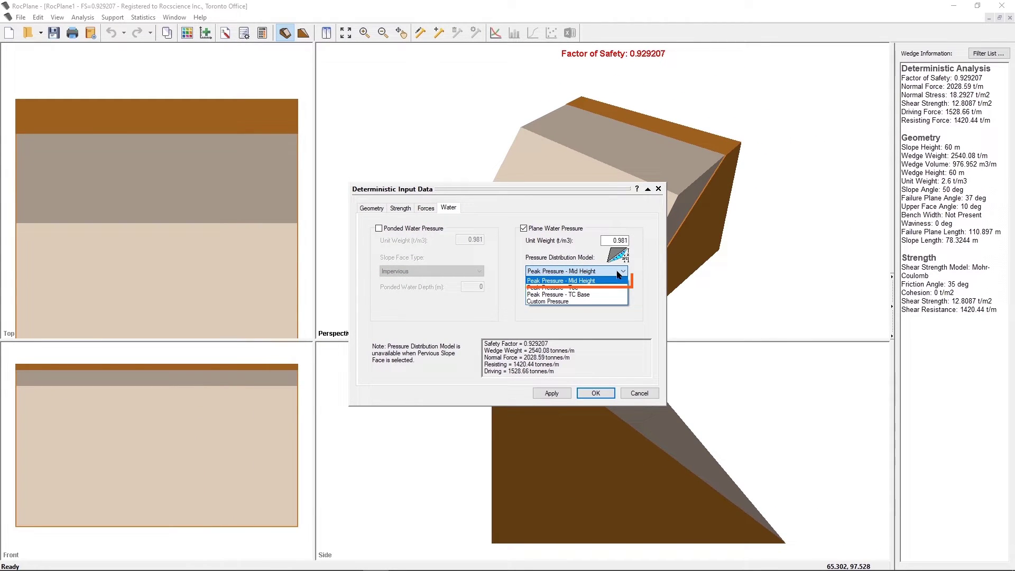
{"action": "left_click", "coordinate": [615, 281]}
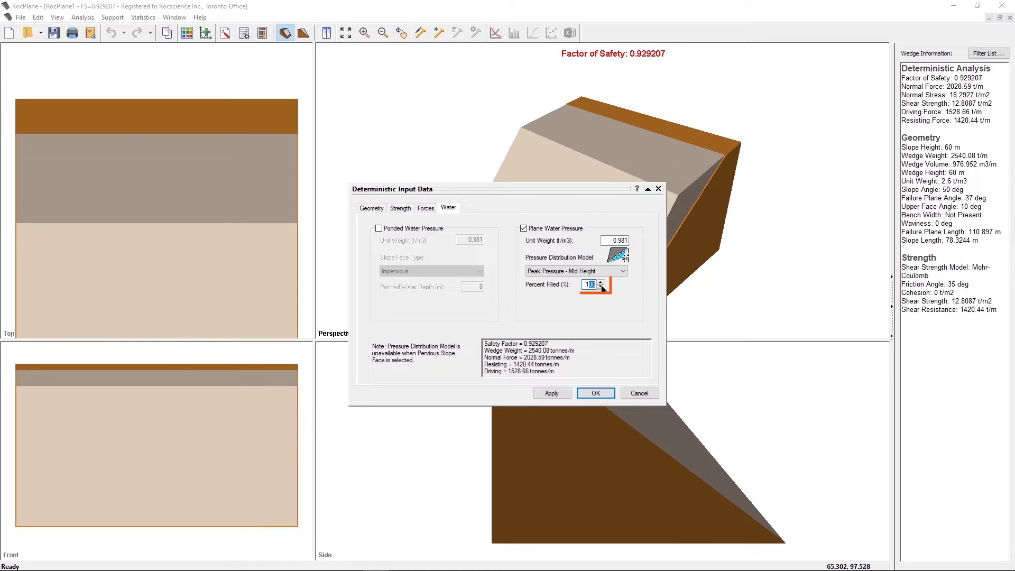
{"action": "double_click", "coordinate": [592, 284]}
{"action": "type", "text": "75"}
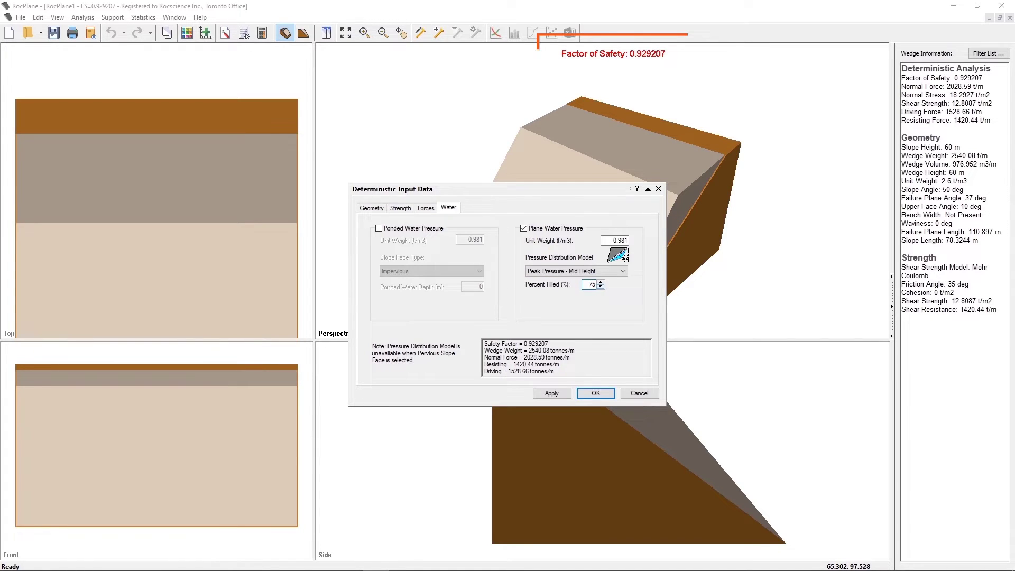
{"action": "left_click", "coordinate": [596, 392]}
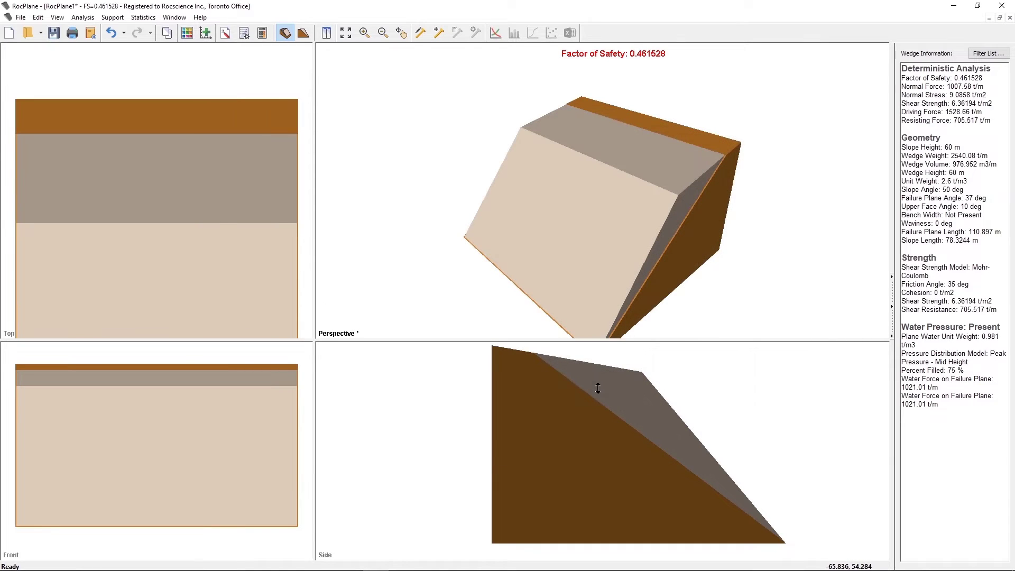
- Enable ponded water pressure with an Impervious slope face and 40 m depth
{"action": "left_click", "coordinate": [84, 19]}
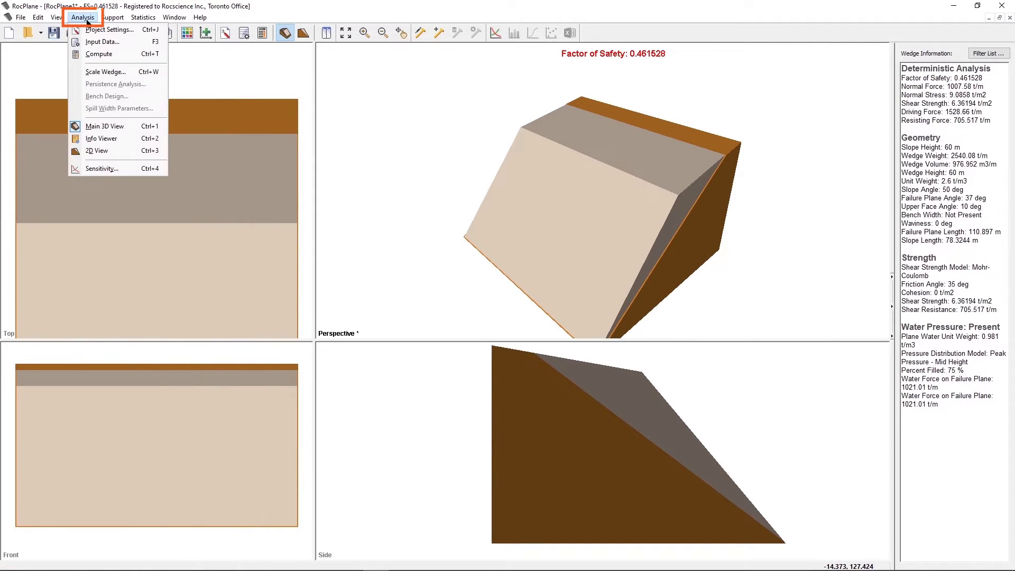
{"action": "left_click", "coordinate": [91, 42]}
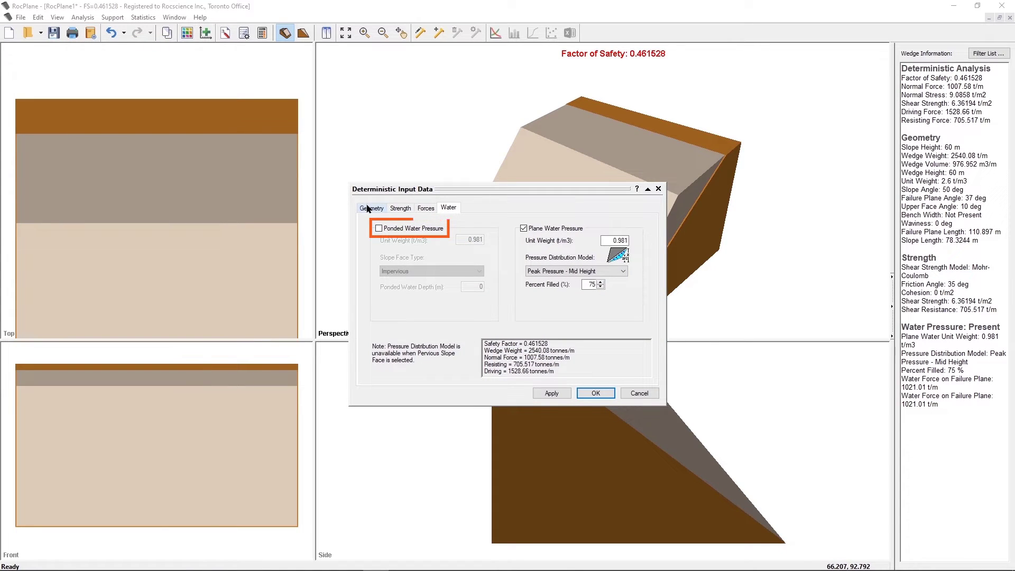
{"action": "left_click", "coordinate": [378, 229]}
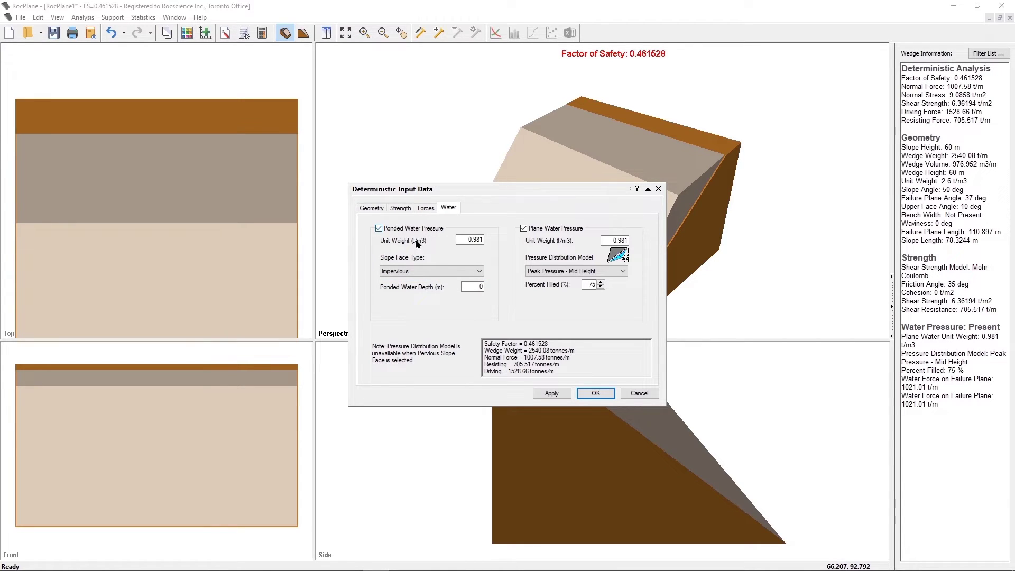
{"action": "left_click", "coordinate": [475, 270]}
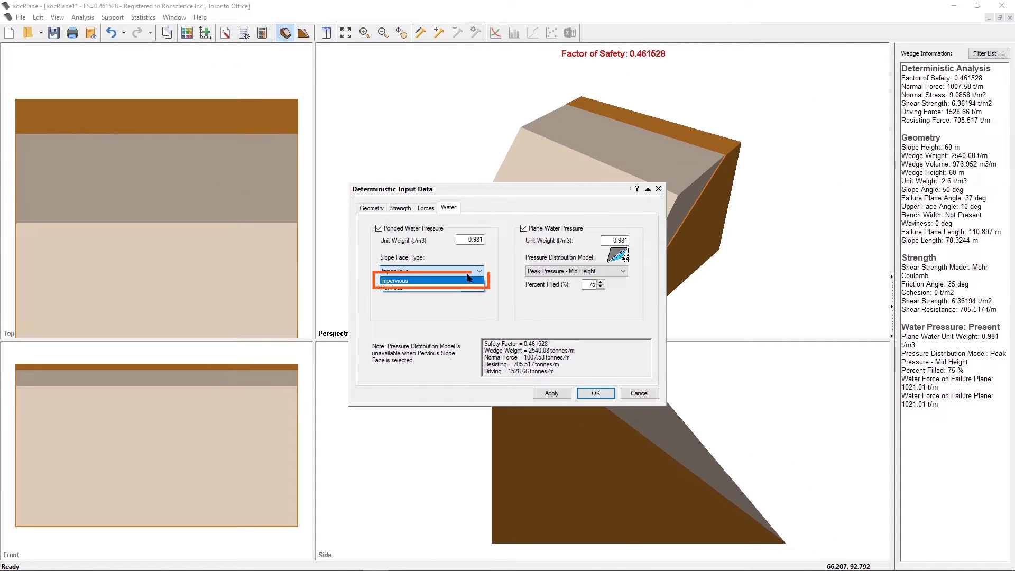
{"action": "left_click", "coordinate": [466, 280]}
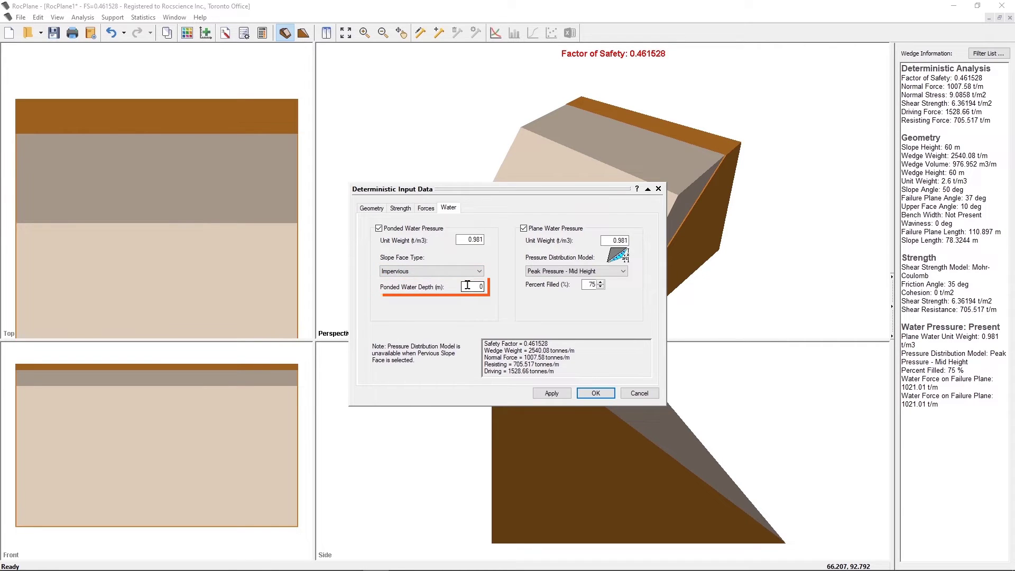
{"action": "left_click", "coordinate": [467, 286]}
{"action": "type", "text": "4"}
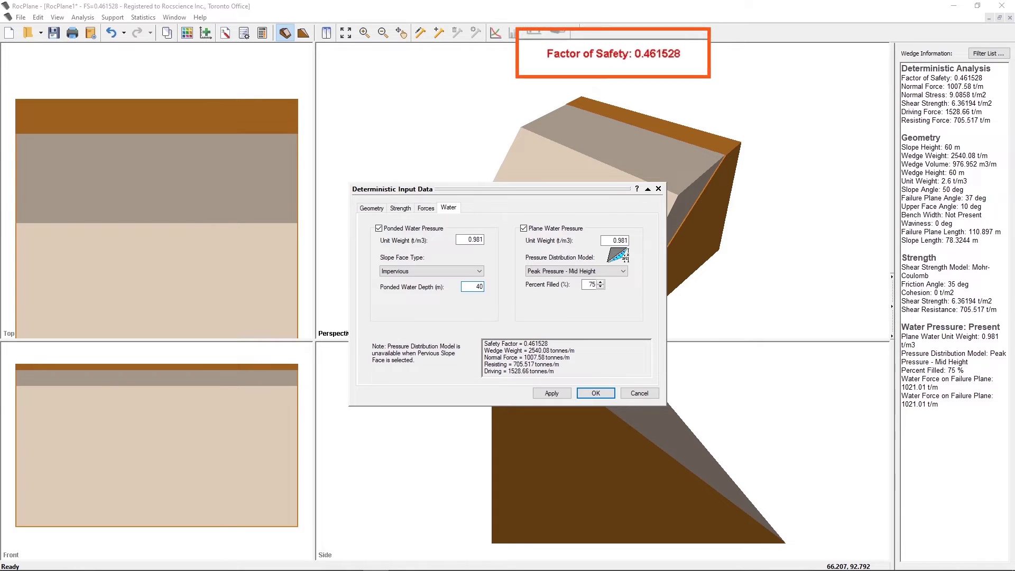
{"action": "left_click", "coordinate": [597, 393]}
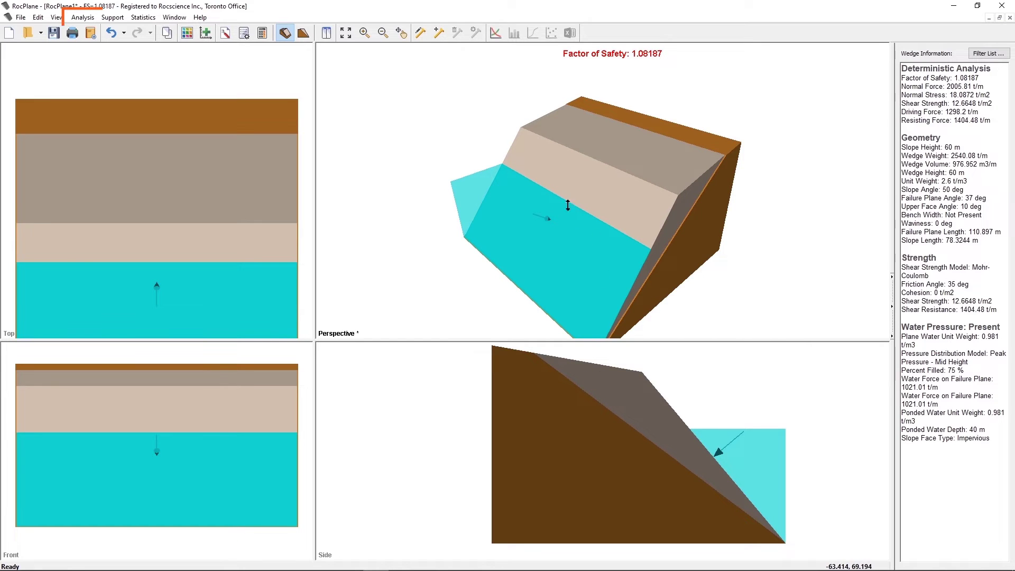
- Open the Analysis menu to get back to the input data
{"action": "left_click", "coordinate": [90, 19]}
- Change the slope face type to Pervious, giving a factor of safety of 0.823745
{"action": "left_click", "coordinate": [94, 41]}
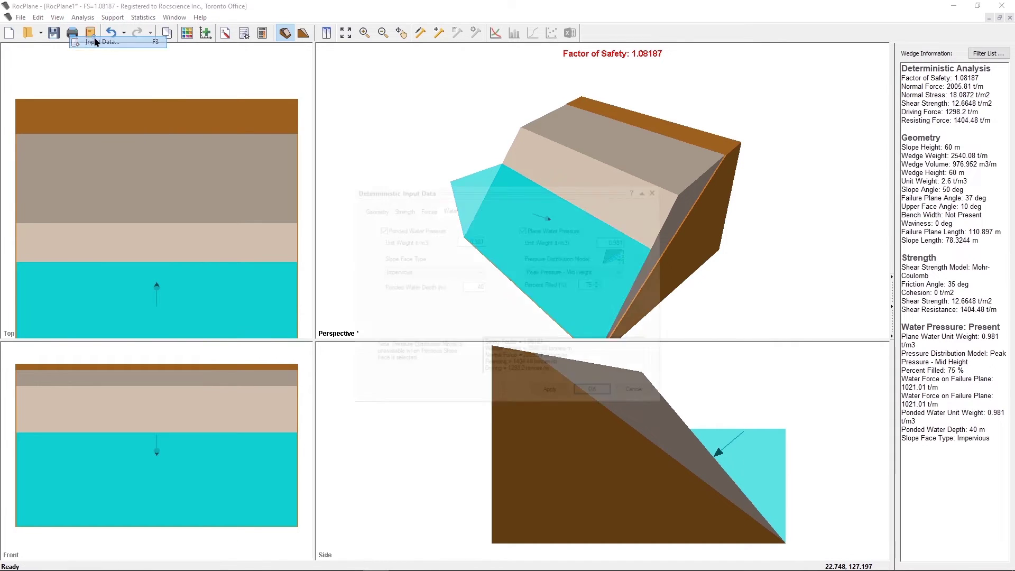
{"action": "left_click", "coordinate": [463, 269]}
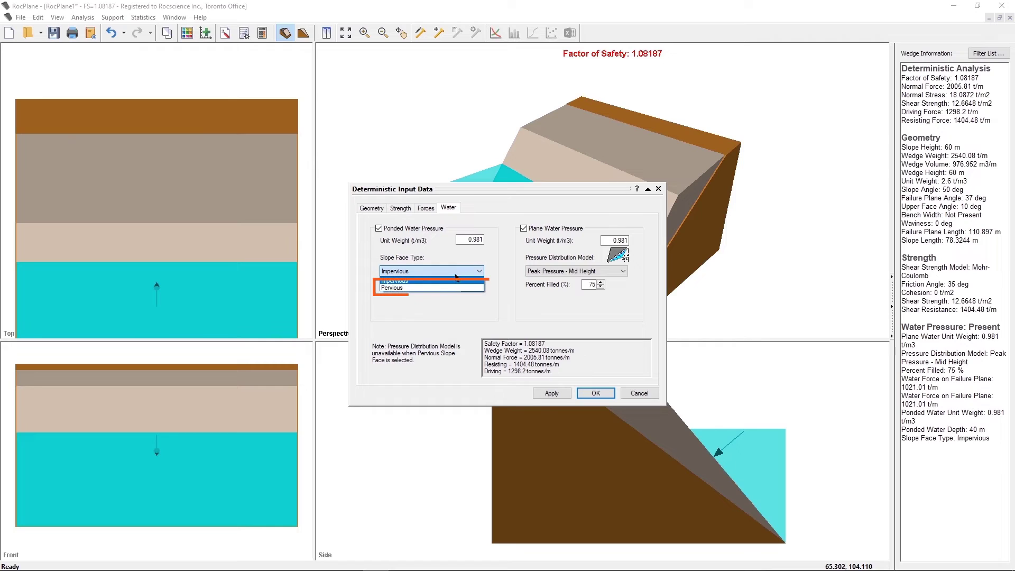
{"action": "left_click", "coordinate": [443, 289]}
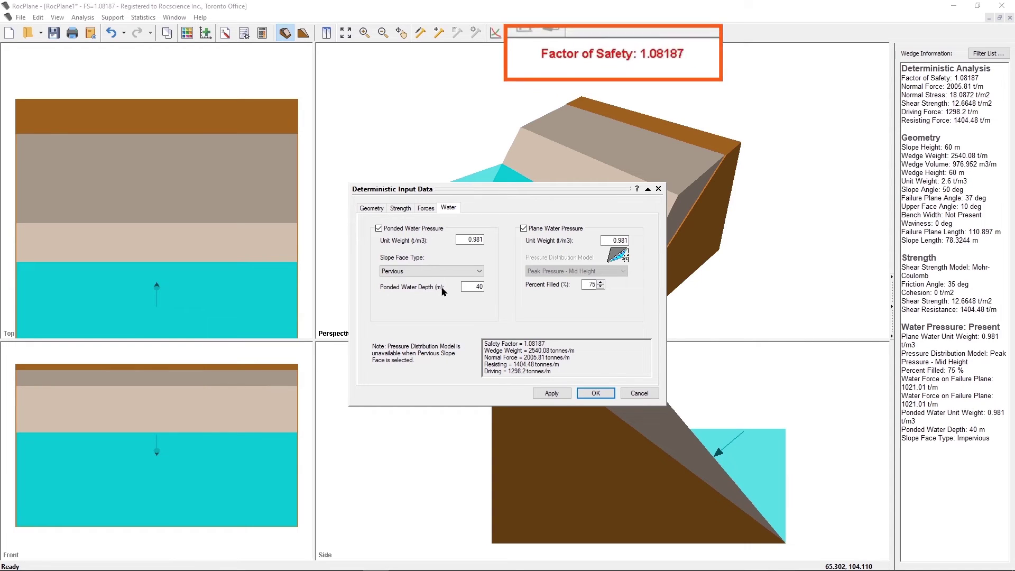
{"action": "left_click", "coordinate": [593, 392]}
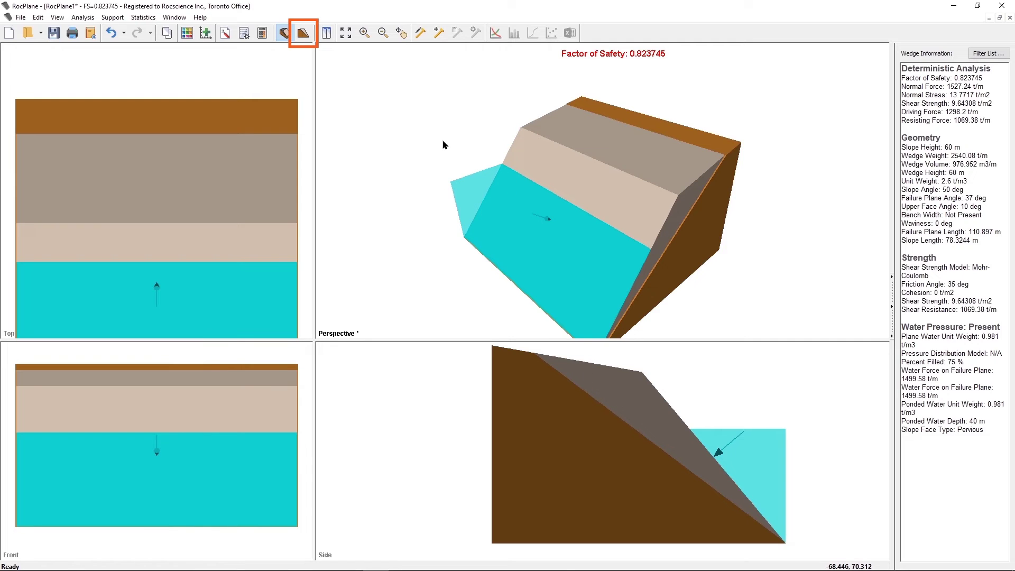
- Show the wedge in 2D view with its forces and ponded water pressures
{"action": "left_click", "coordinate": [304, 35]}
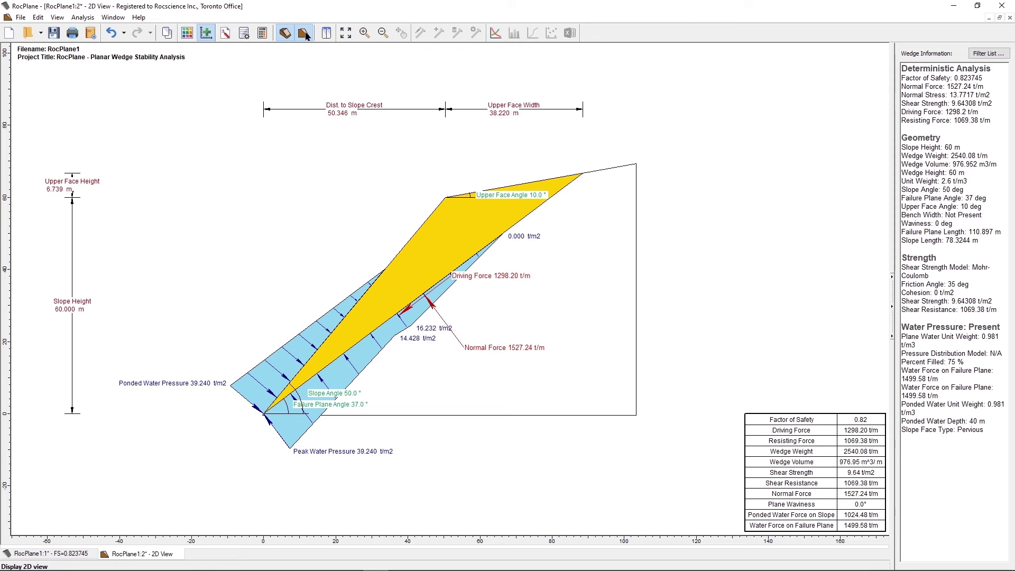
- Set up a sensitivity analysis on Ponded Water Depth ranging from 0 to 100
{"action": "left_click", "coordinate": [84, 18]}
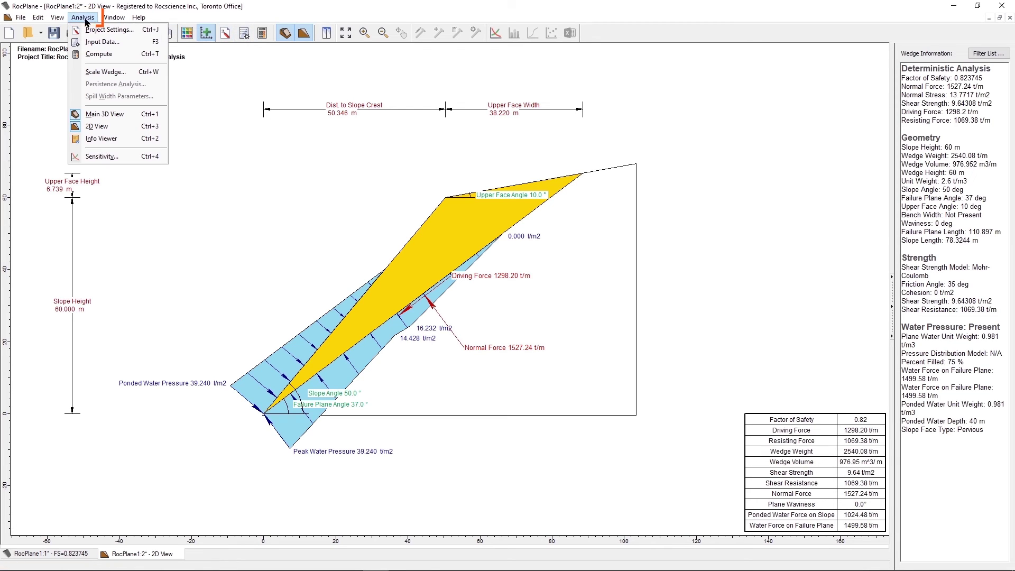
{"action": "left_click", "coordinate": [90, 158]}
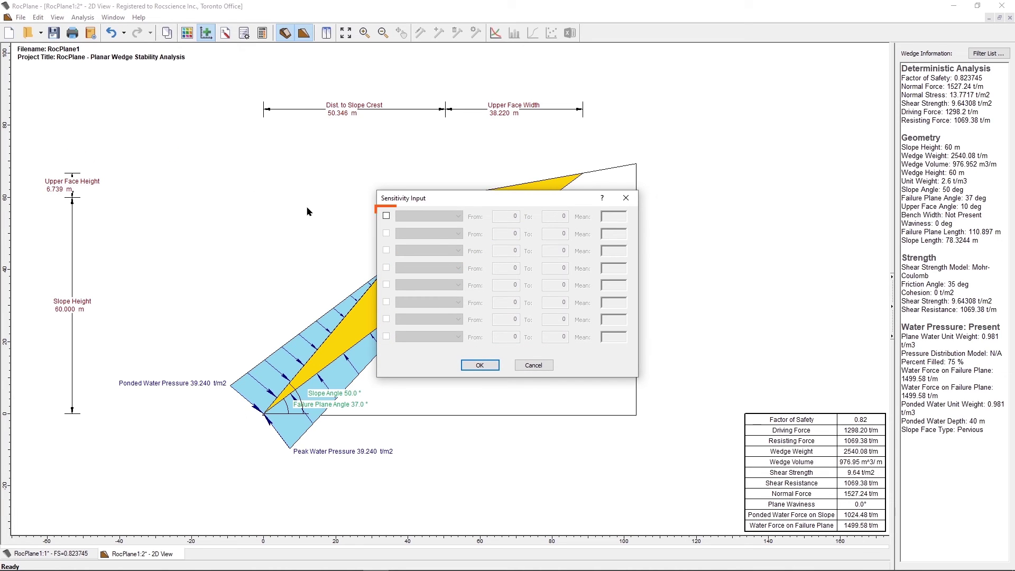
{"action": "left_click", "coordinate": [385, 216]}
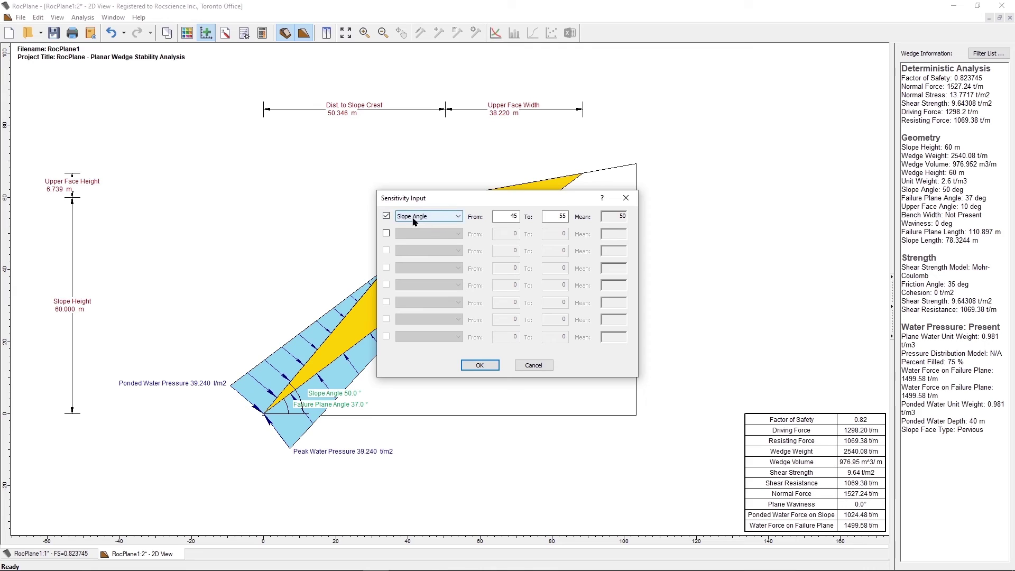
{"action": "left_click", "coordinate": [413, 220]}
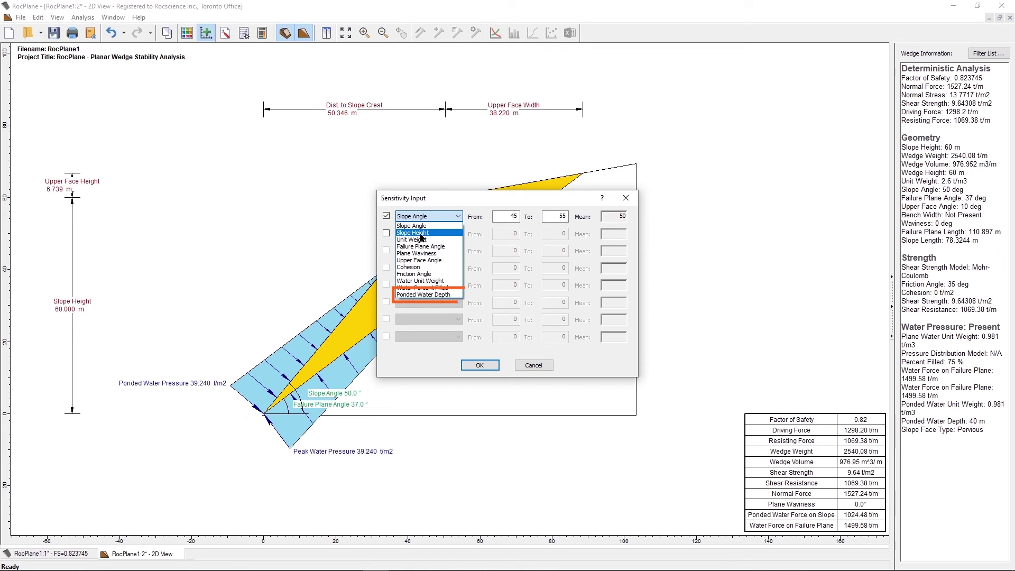
{"action": "left_click", "coordinate": [421, 294]}
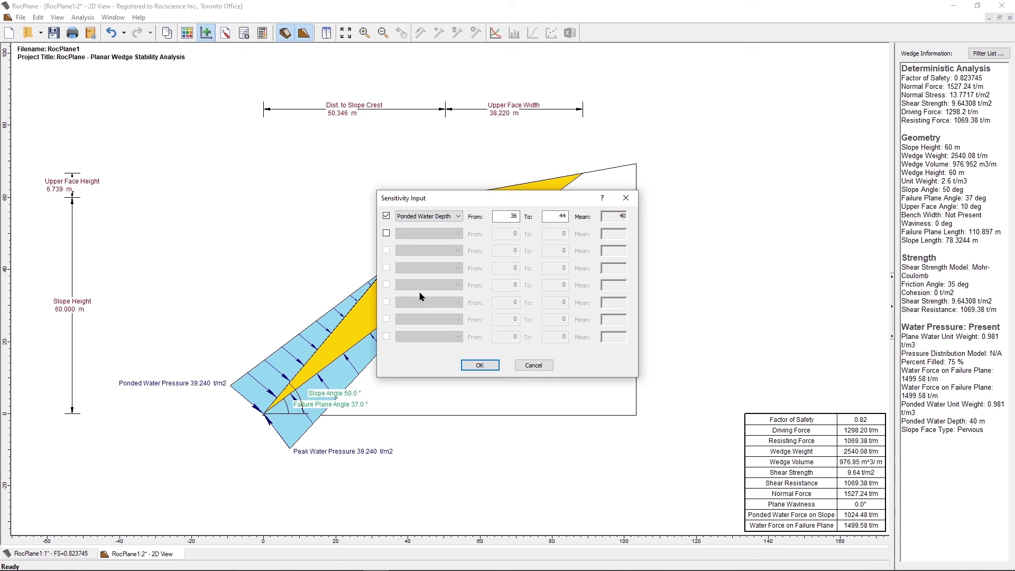
{"action": "double_click", "coordinate": [515, 216]}
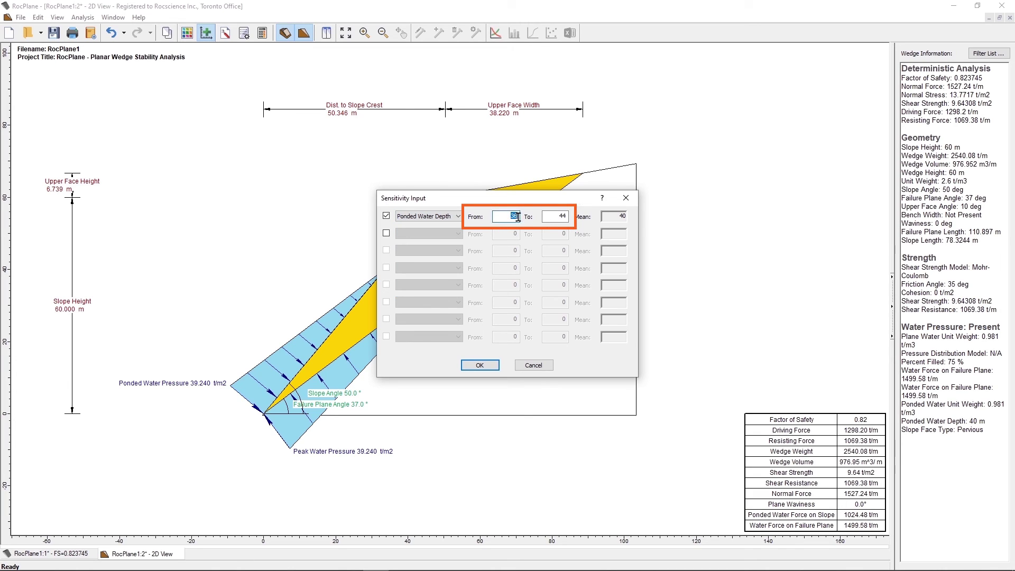
{"action": "type", "text": "0"}
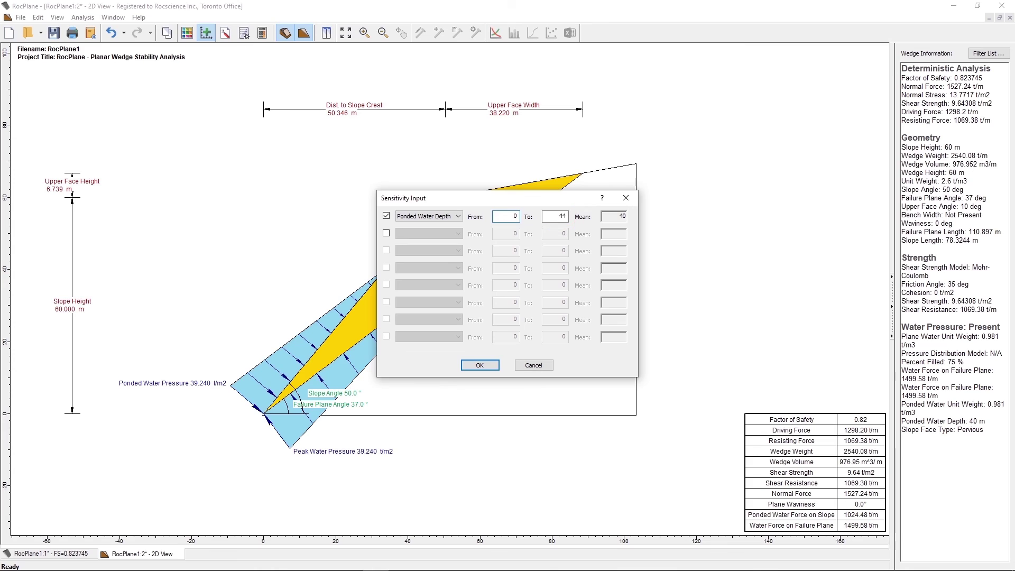
{"action": "double_click", "coordinate": [562, 217]}
{"action": "type", "text": "100"}
- Generate the sensitivity chart of factor of safety versus ponded water depth
{"action": "left_click", "coordinate": [479, 365]}
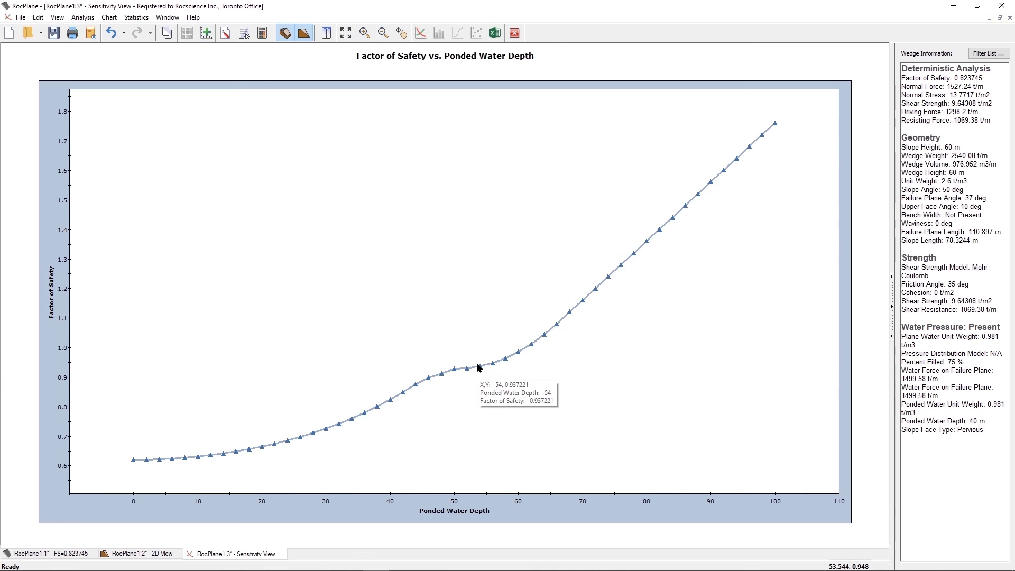